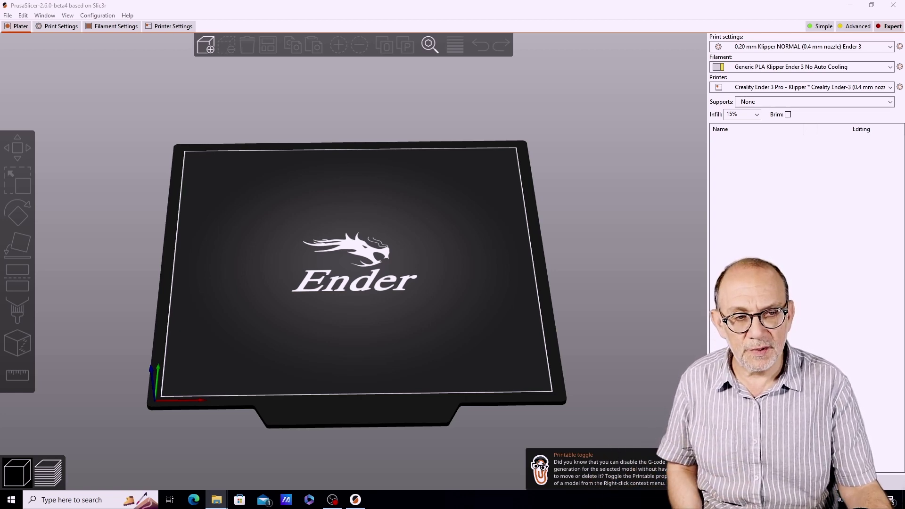
Step: Load the flexi raptor STL onto the Ender 3 bed and inspect it from above
left_click_drag(873, 234, 364, 269)
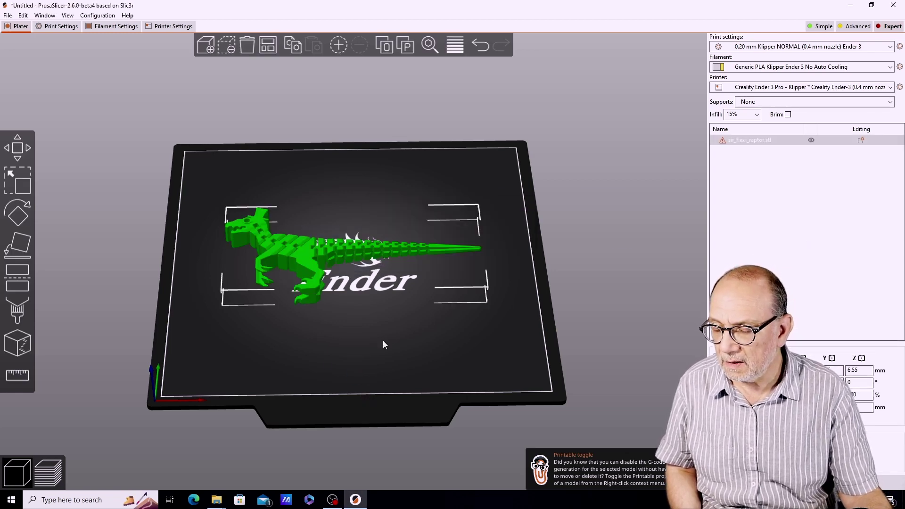
left_click_drag(382, 340, 393, 328)
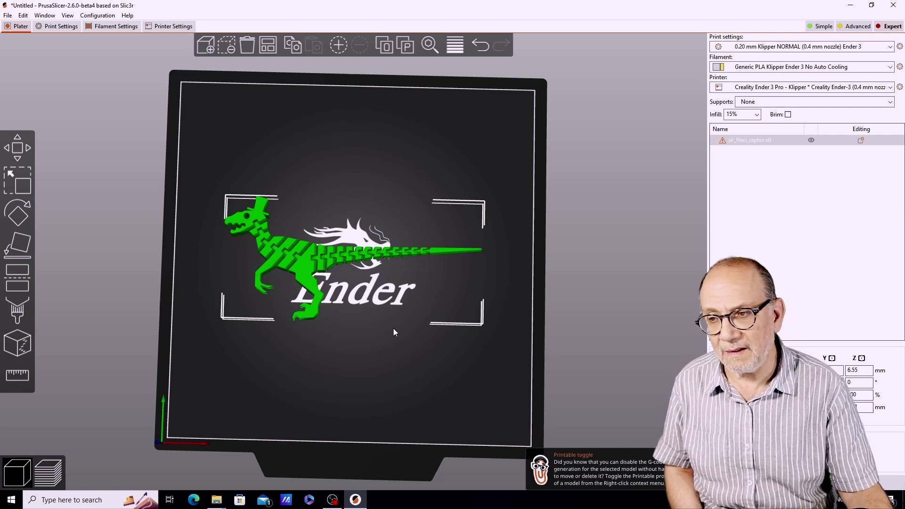
left_click_drag(394, 329, 394, 324)
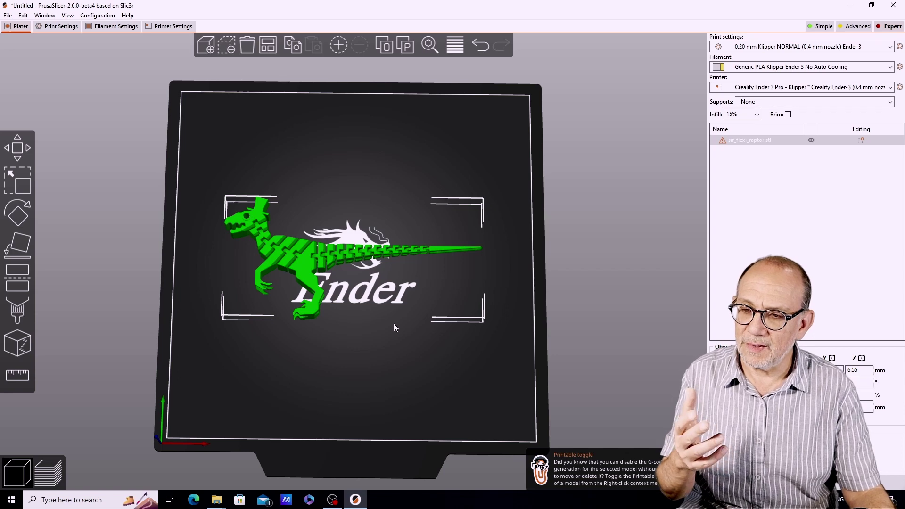
left_click_drag(393, 324, 372, 266)
scroll(353, 267, "up", 2)
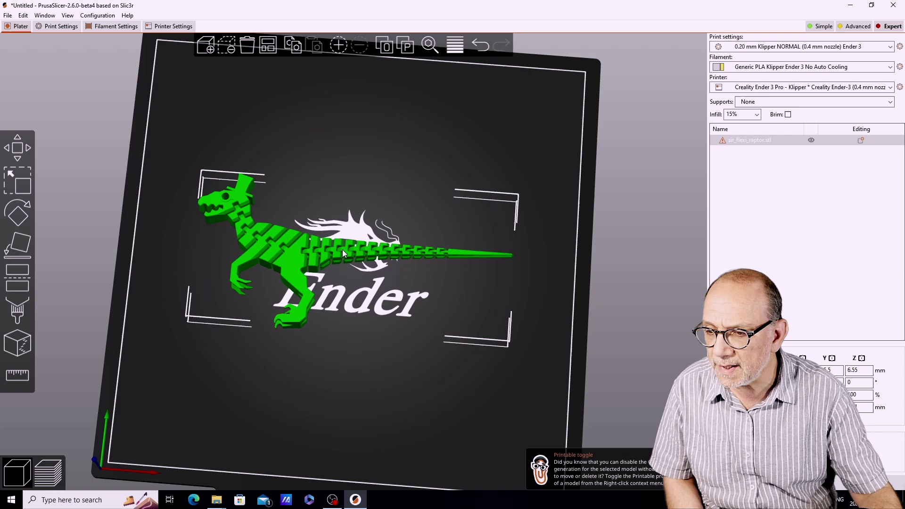
left_click_drag(492, 254, 505, 192)
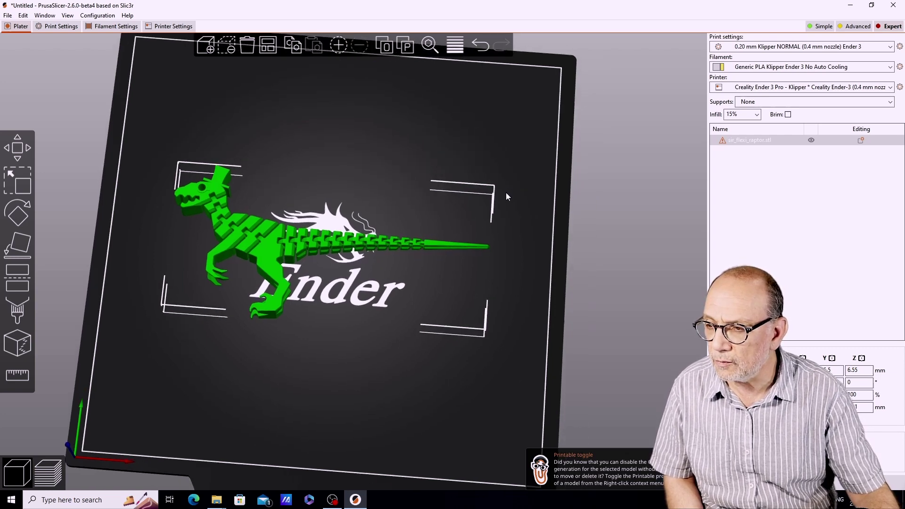
mouse_move(488, 326)
left_mouse_down()
mouse_move(496, 335)
mouse_move(473, 318)
left_mouse_up()
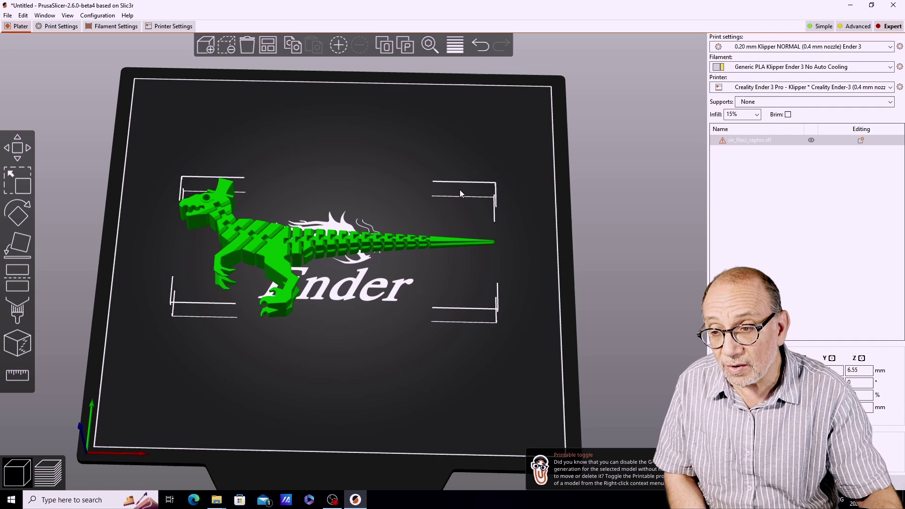
left_click_drag(459, 188, 464, 184)
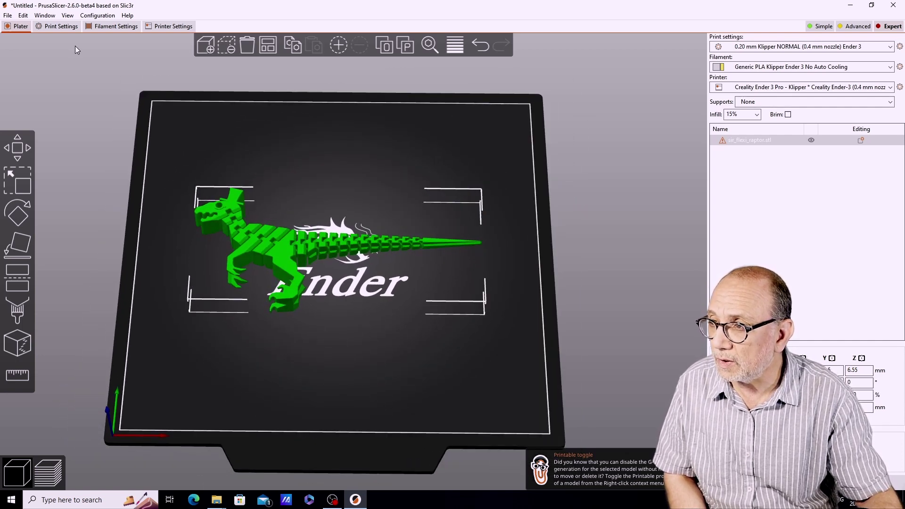
Step: Change Print Settings > Speed first layer speed from 50 to 20 mm/s, then return to the Plater
left_click(56, 27)
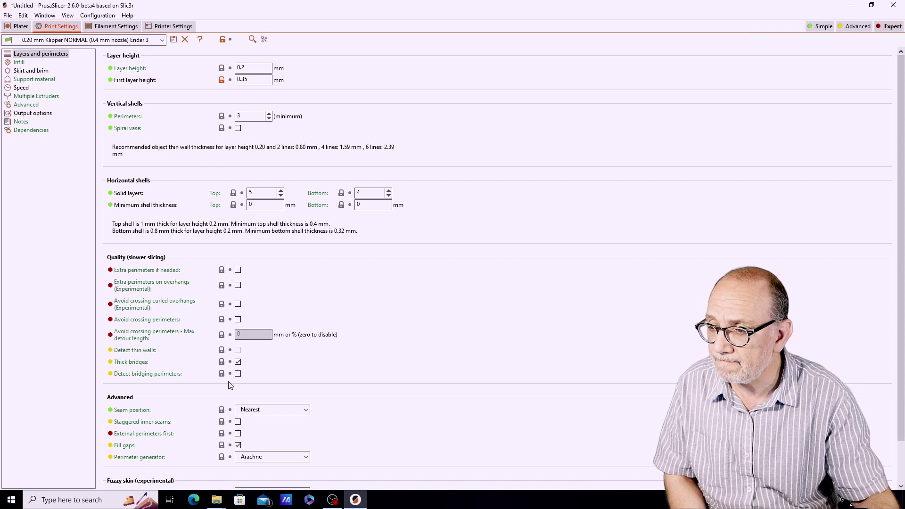
left_click(21, 89)
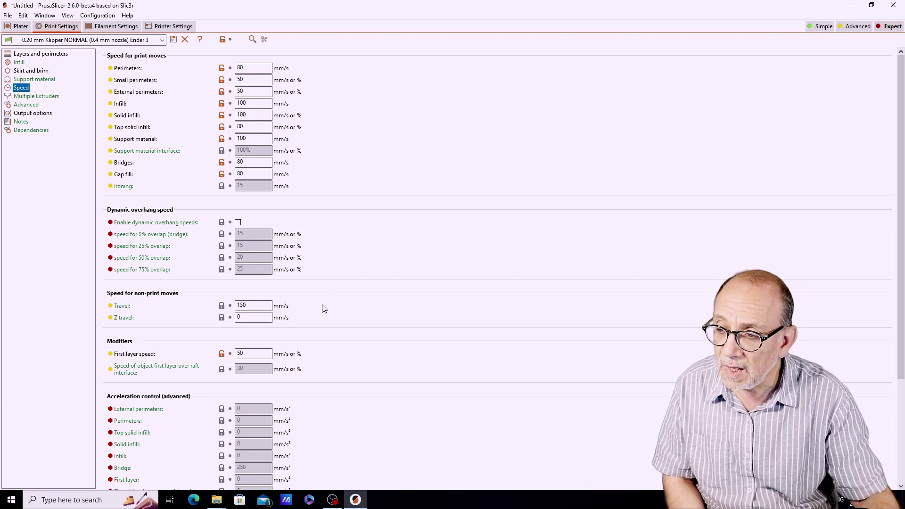
left_click(262, 354)
double_click(242, 349)
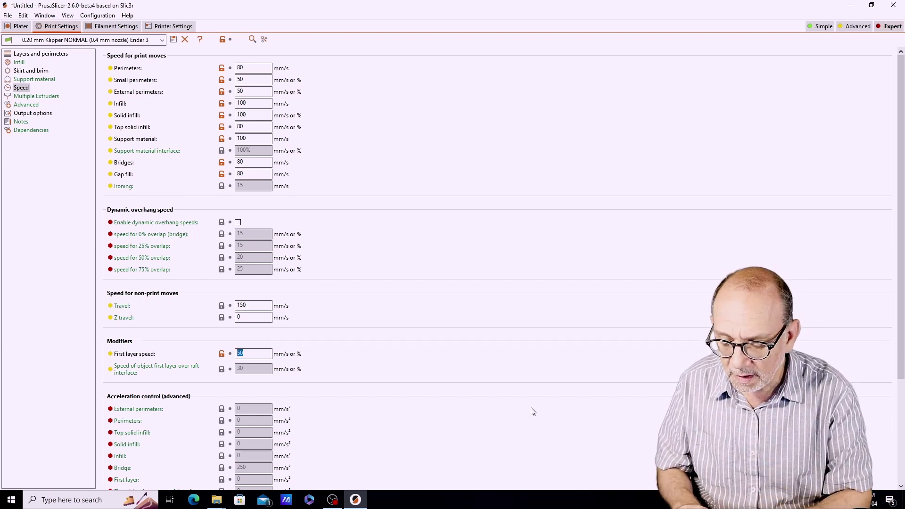
type("0")
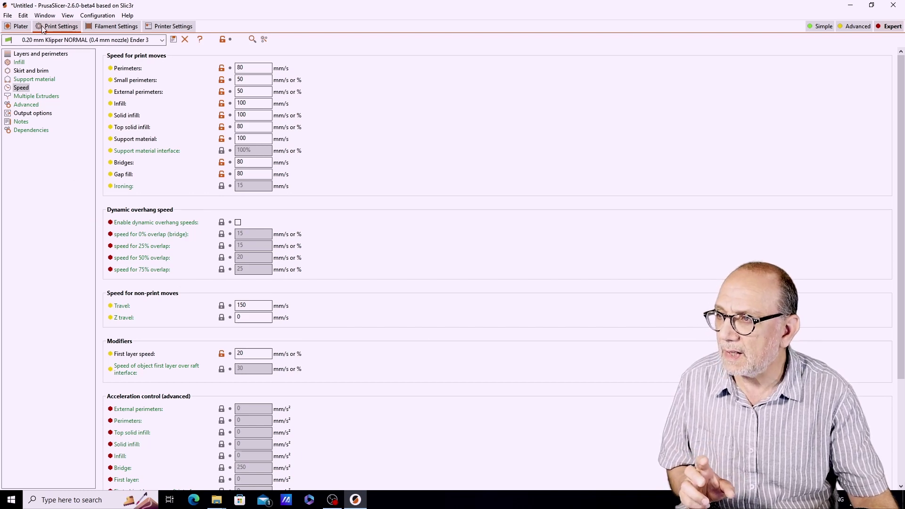
left_click(17, 27)
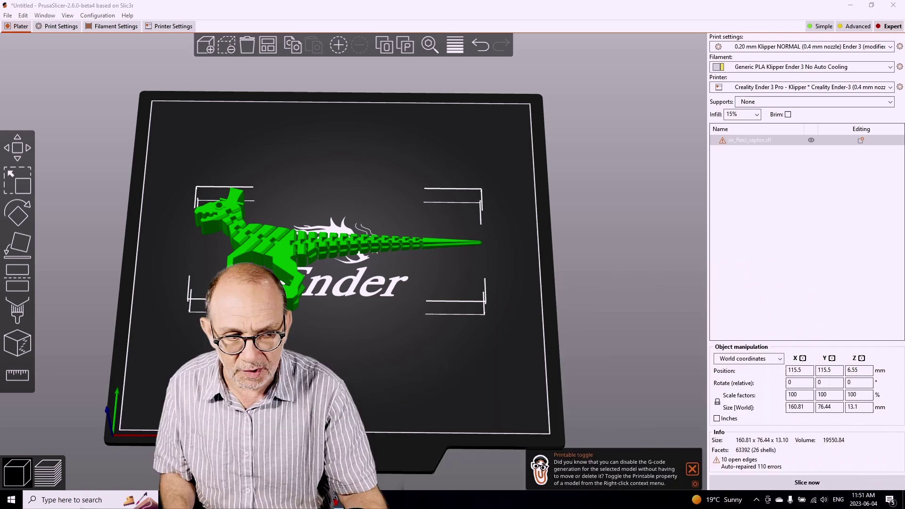
Step: Slice the raptor, giving 19.07 g of filament and about 1h50m print time
left_click(818, 481)
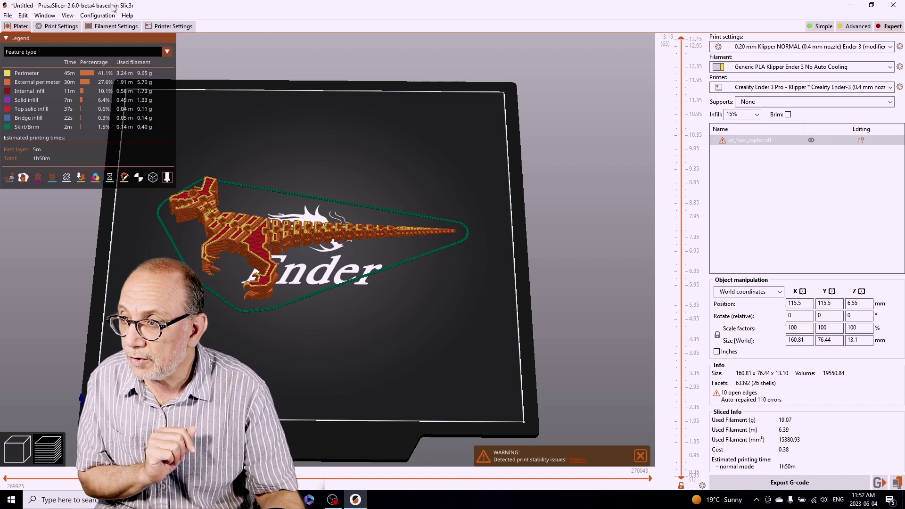
Step: In Layers and perimeters, change First layer height from 0.35 to 0.4 mm
left_click(65, 28)
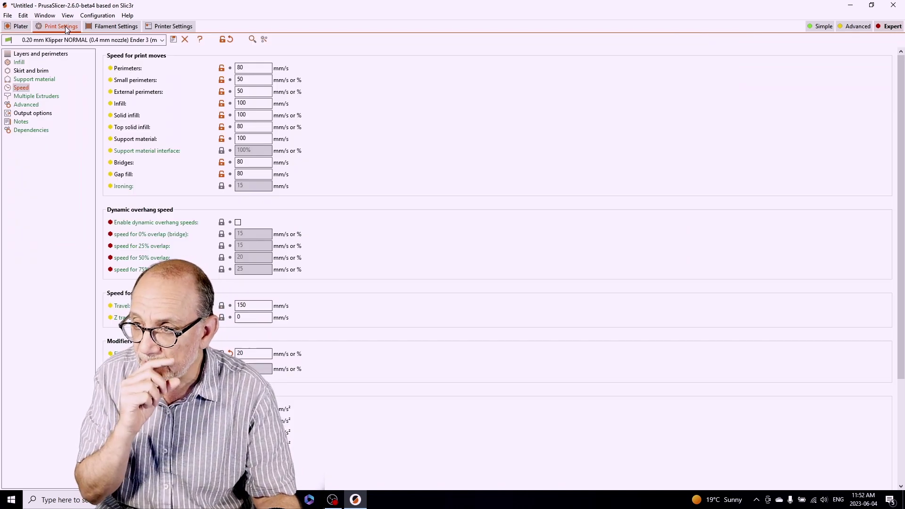
left_click(39, 54)
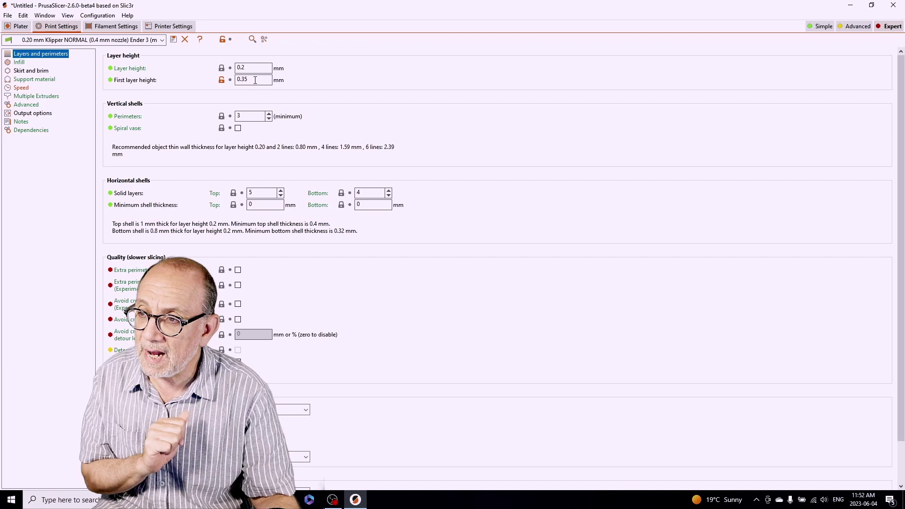
mouse_move(254, 80)
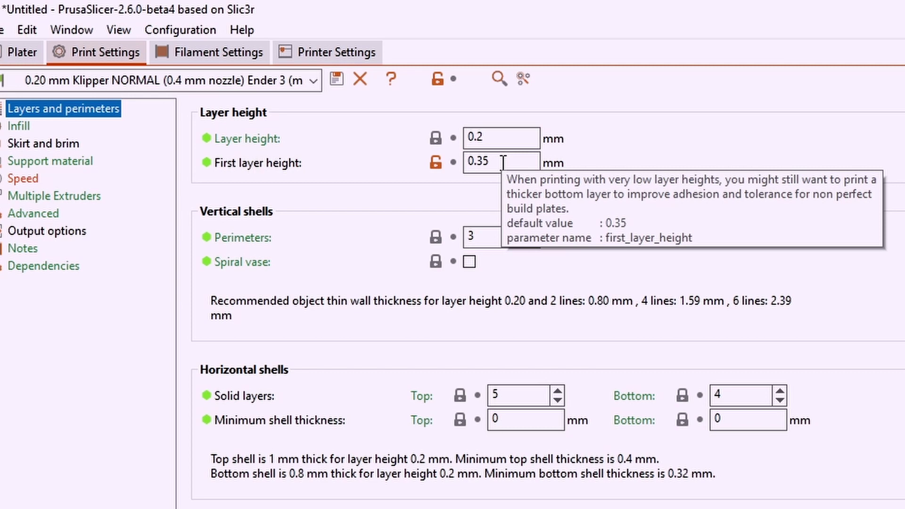
left_click_drag(503, 163, 480, 165)
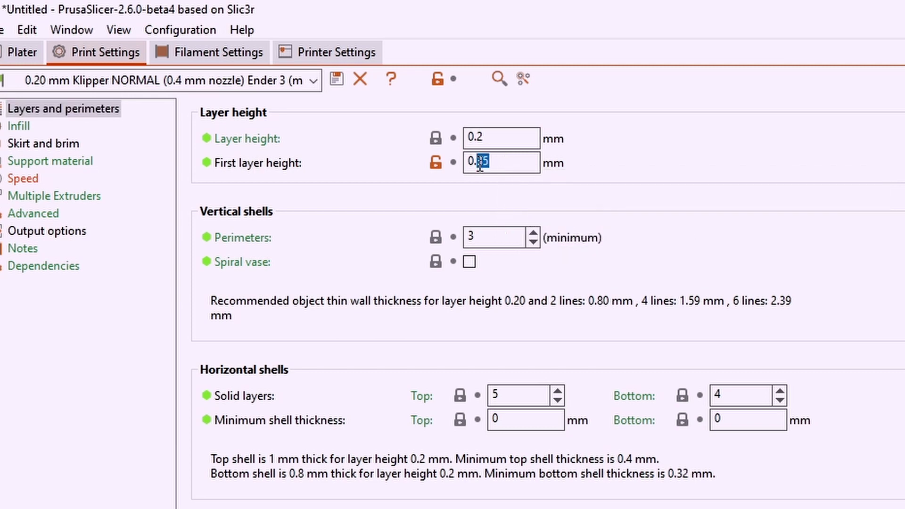
type("4")
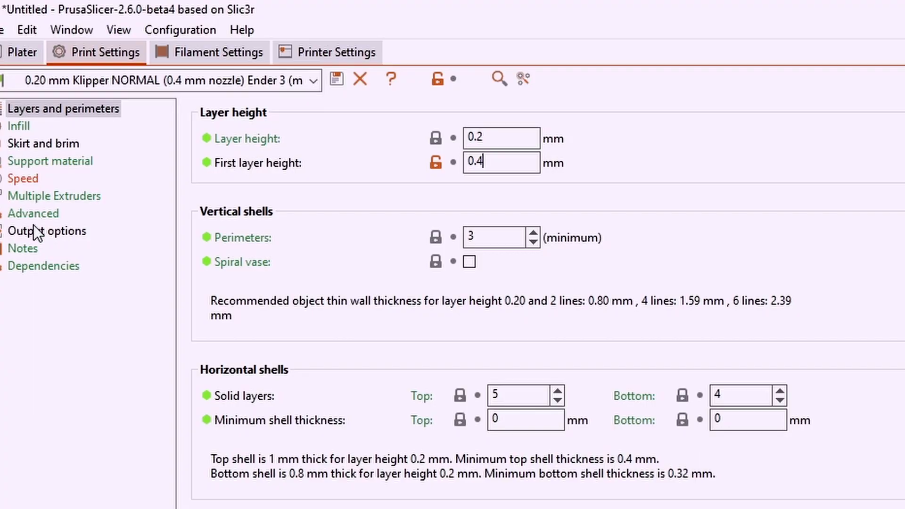
Step: Re-slice with the 0.4 mm first layer and limit the layer slider to the lowest layers
left_click(22, 52)
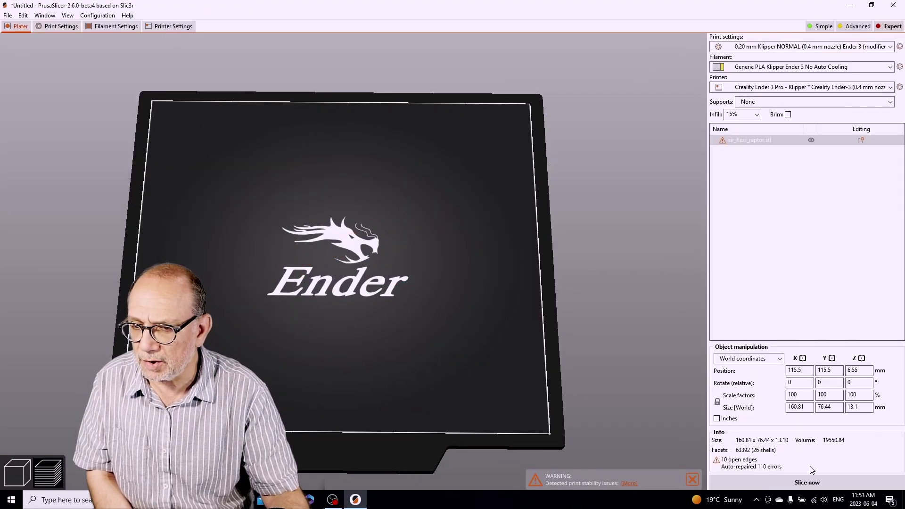
left_click(806, 482)
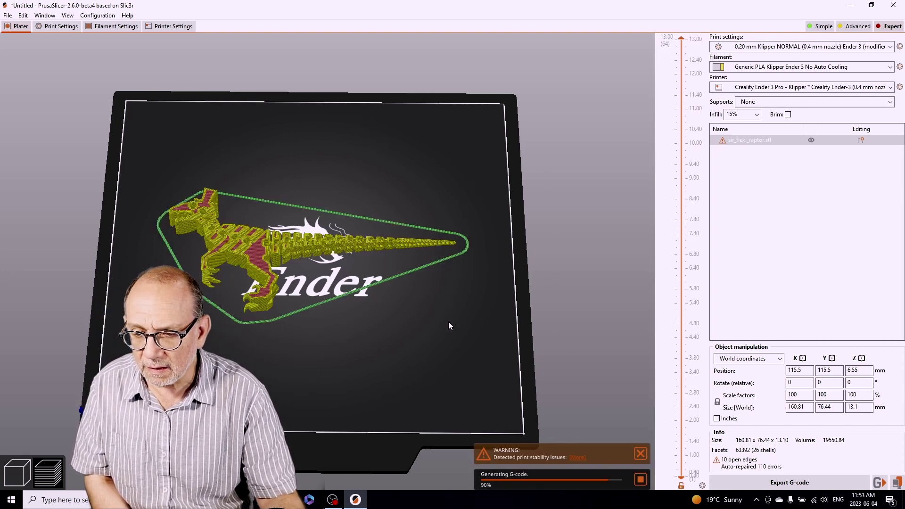
left_click_drag(362, 331, 363, 322)
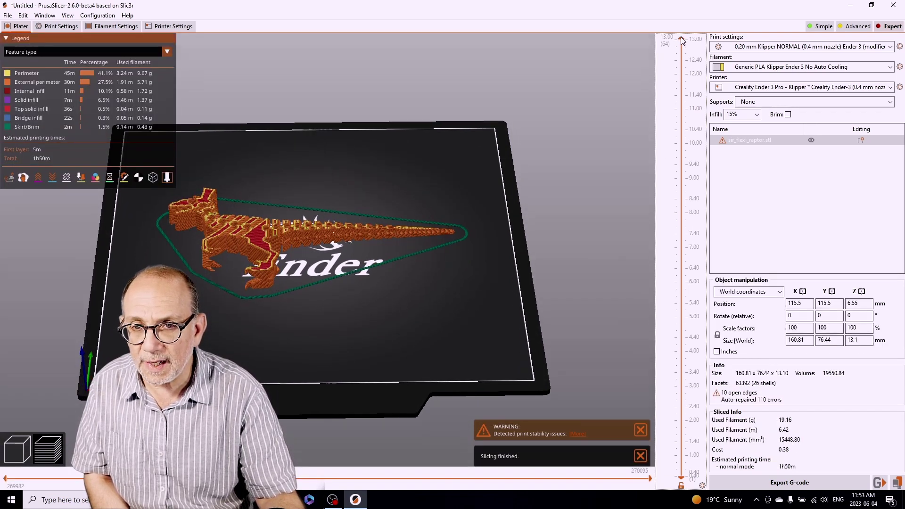
left_click_drag(682, 40, 684, 477)
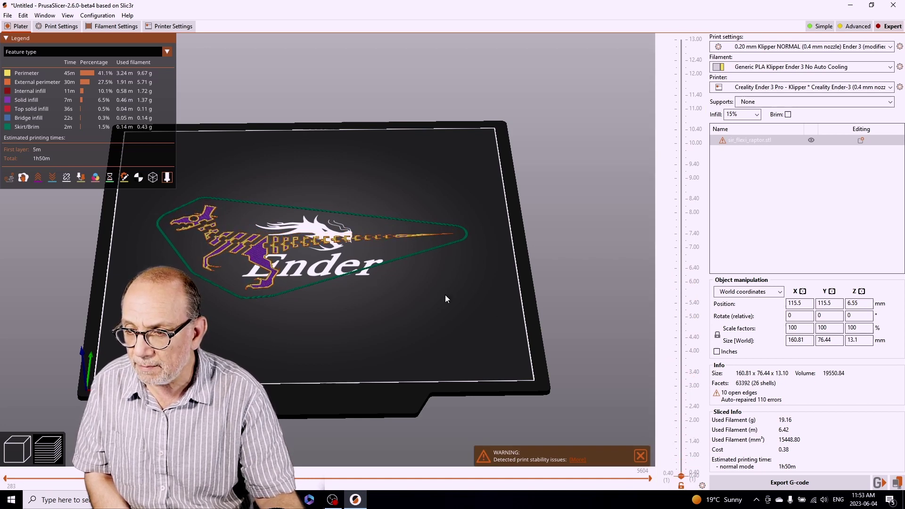
left_click_drag(586, 398, 586, 410)
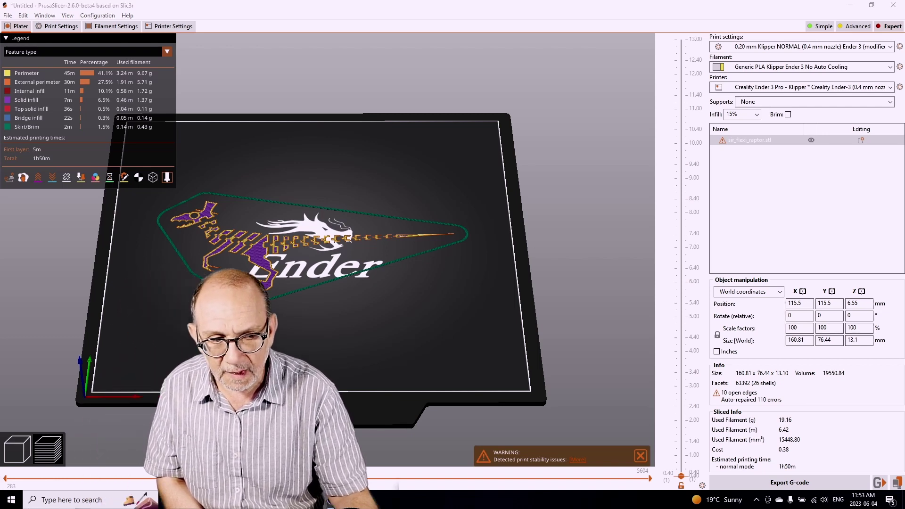
Step: Zoom in on the raptor's tail joints to check their gaps, then zoom back out
left_click_drag(473, 291, 461, 281)
scroll(461, 281, "up", 5)
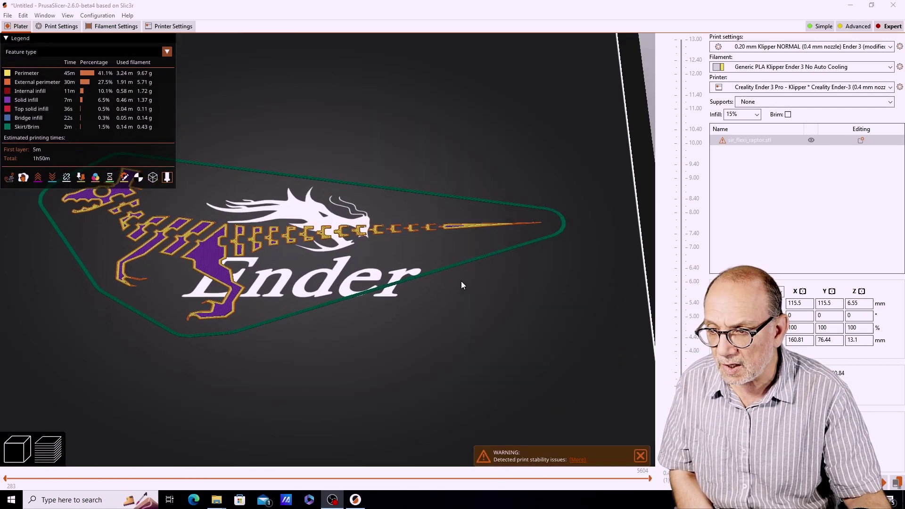
left_click_drag(369, 114, 427, 127)
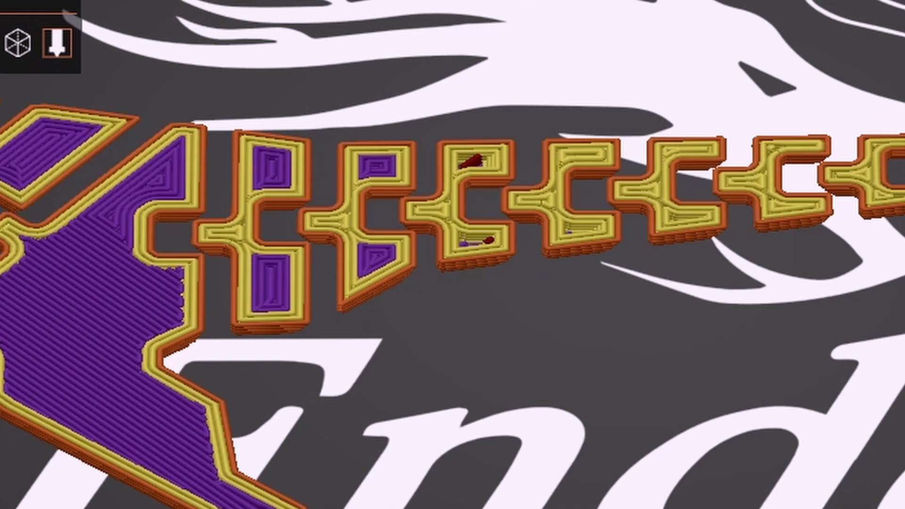
scroll(876, 166, "up", 4)
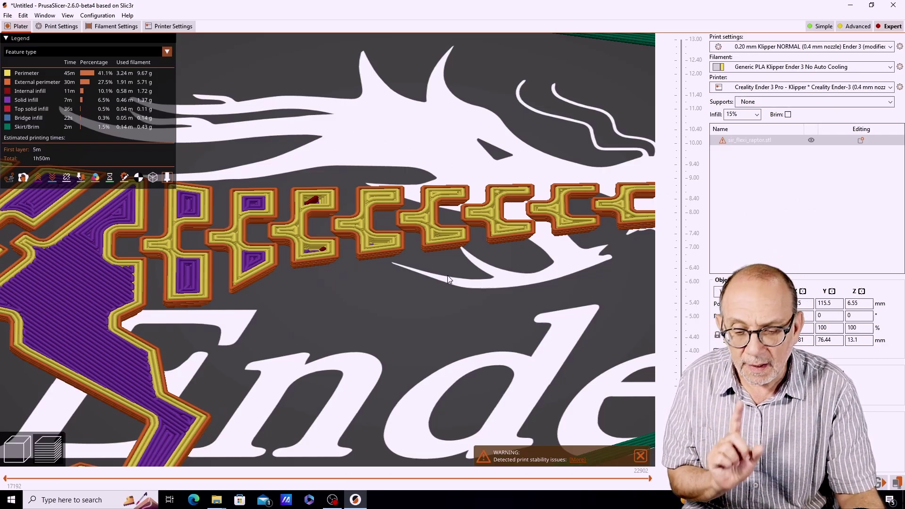
scroll(448, 275, "down", 5)
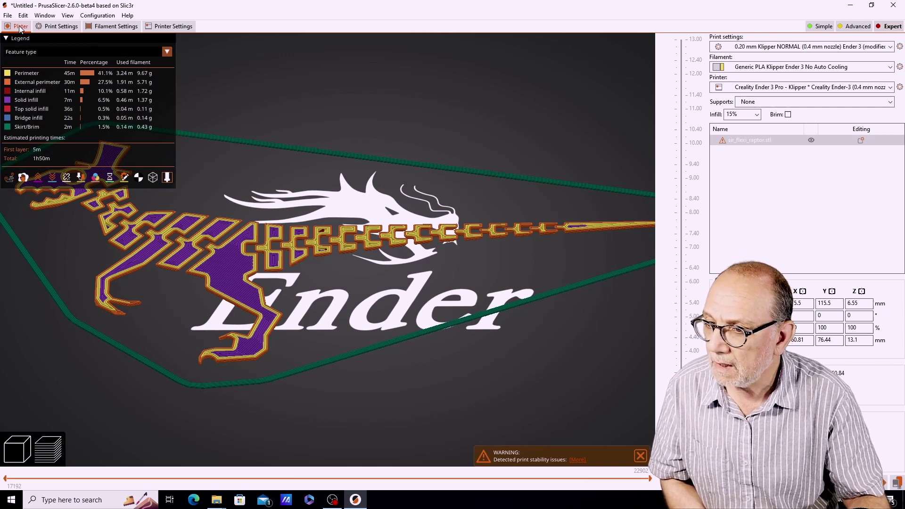
Step: Back in the 3D editing view, add a 0.00–2.00 mm Height range Modifier to the raptor
left_click(22, 443)
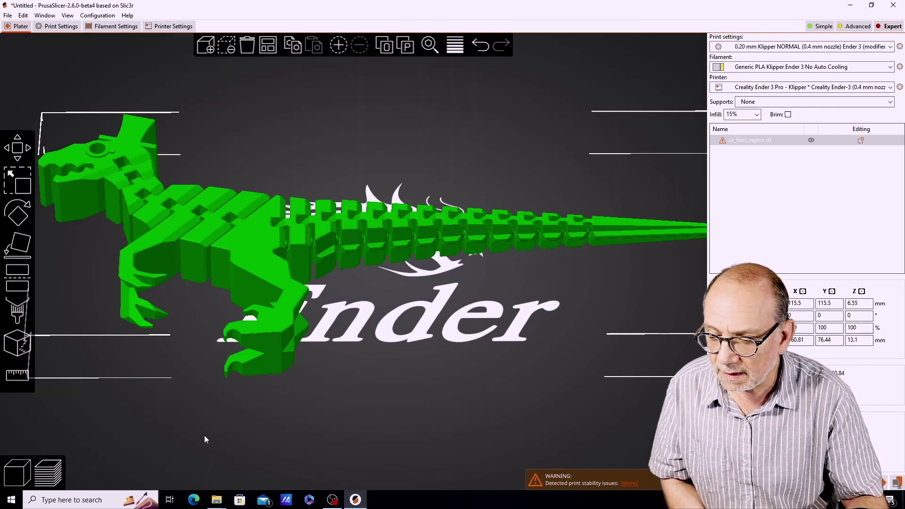
key("b")
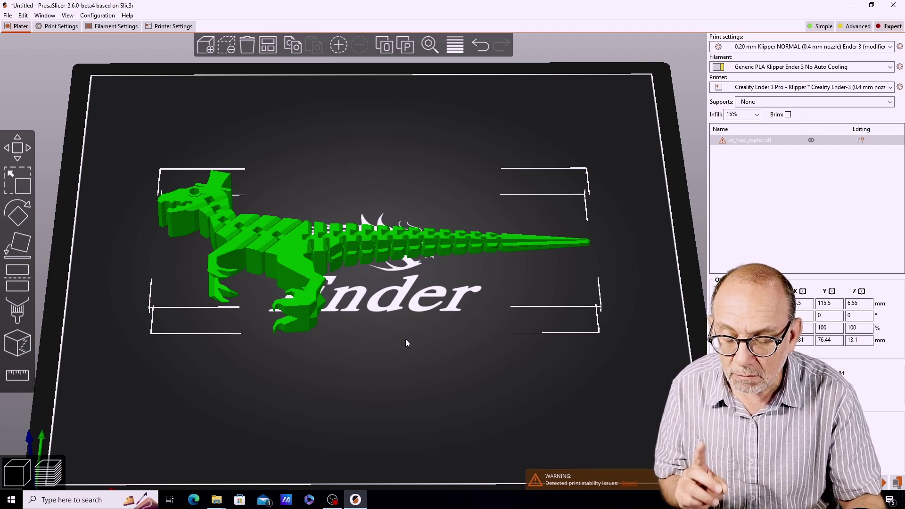
right_click(299, 244)
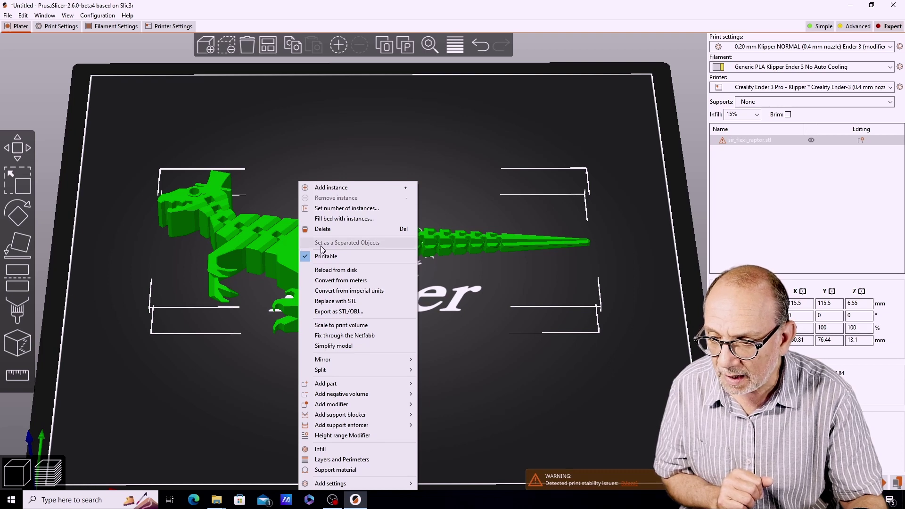
left_click(359, 435)
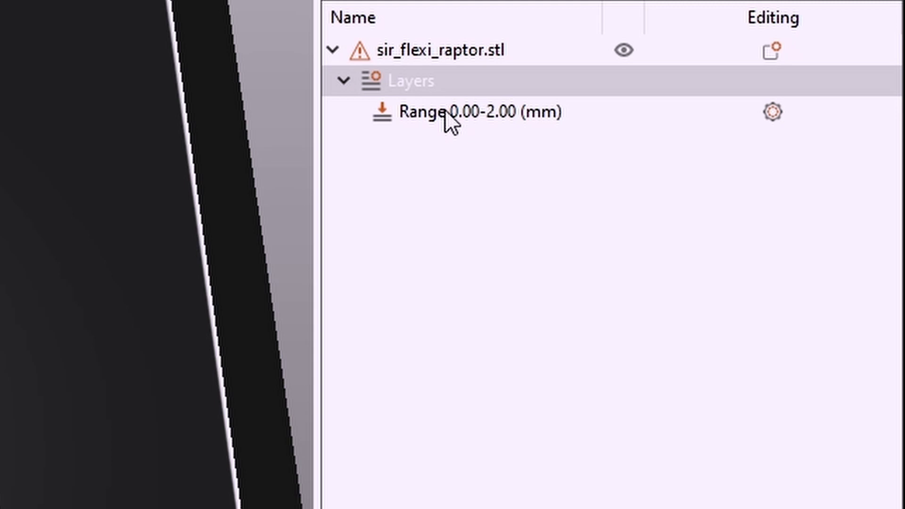
Step: Select Range 0.00-2.00 (mm) in the object list and show its Add settings categories
left_click(445, 109)
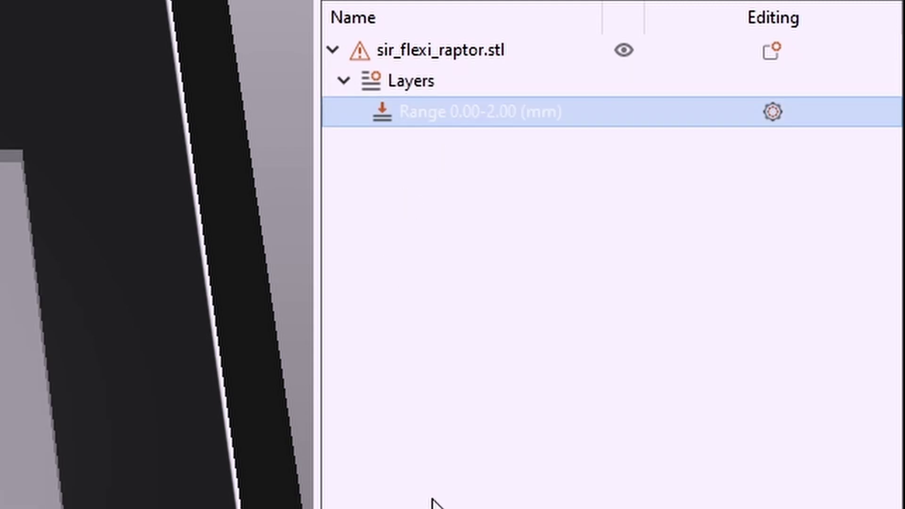
right_click(440, 112)
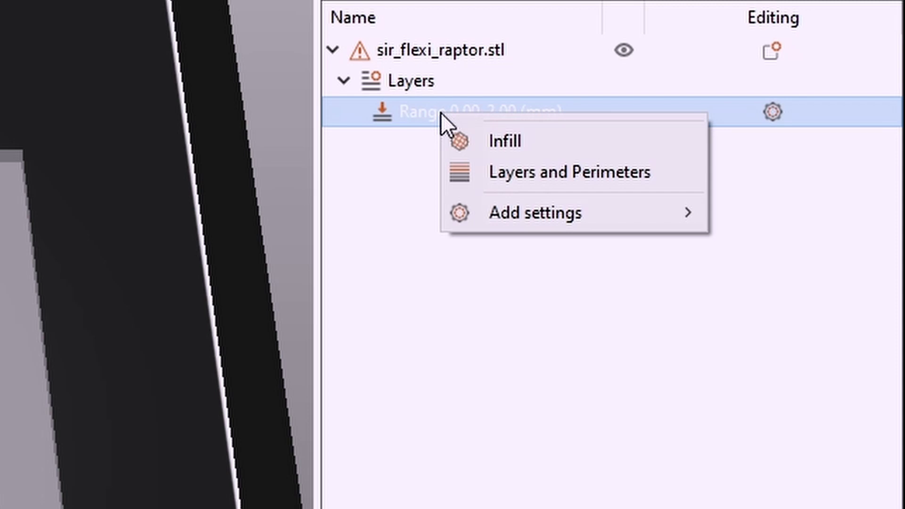
mouse_move(529, 219)
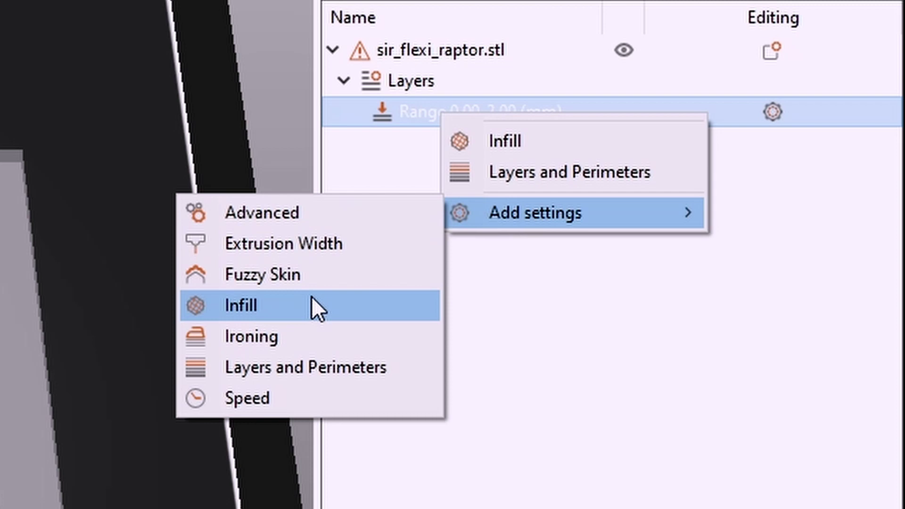
Step: Choose Speed and tick External perimeters, Infill, Perimeters, Small perimeters, Solid and Top solid infill
left_click(254, 398)
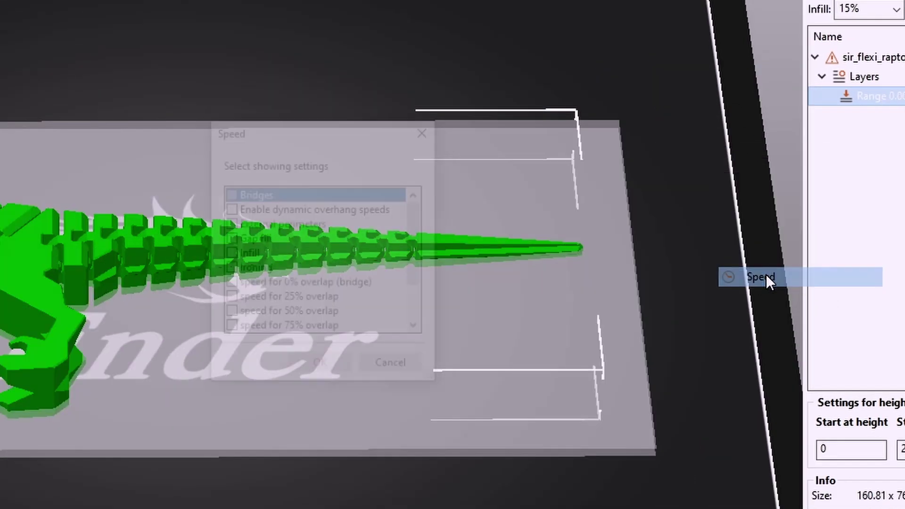
left_click_drag(299, 131, 717, 119)
left_click_drag(835, 214, 833, 319)
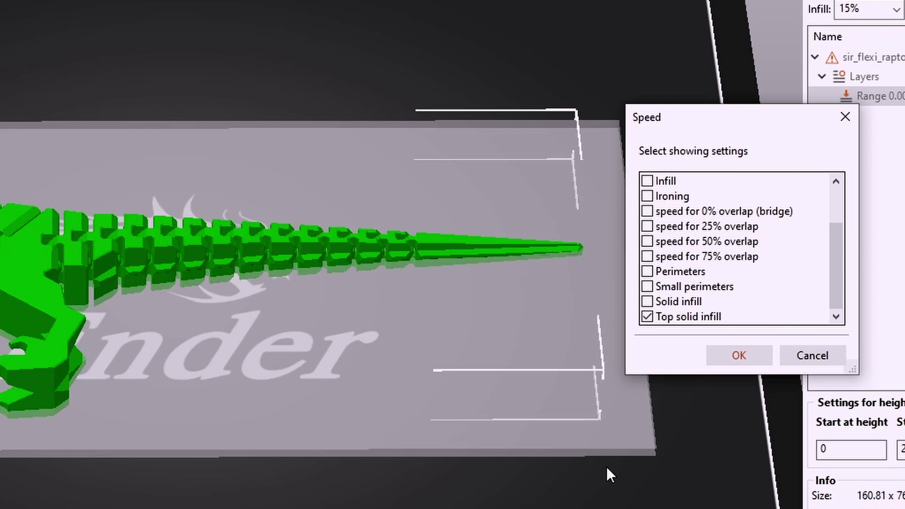
left_click(648, 301)
left_click(648, 287)
left_click(647, 272)
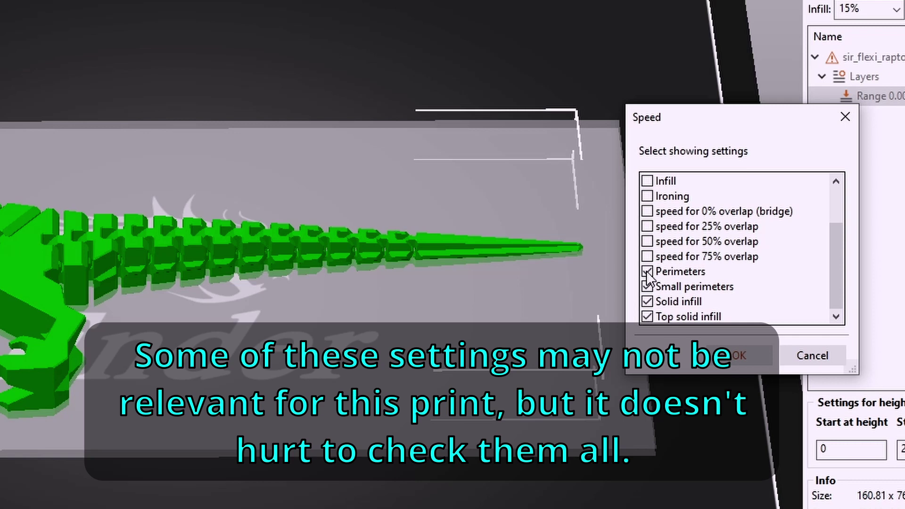
left_click_drag(829, 279, 830, 250)
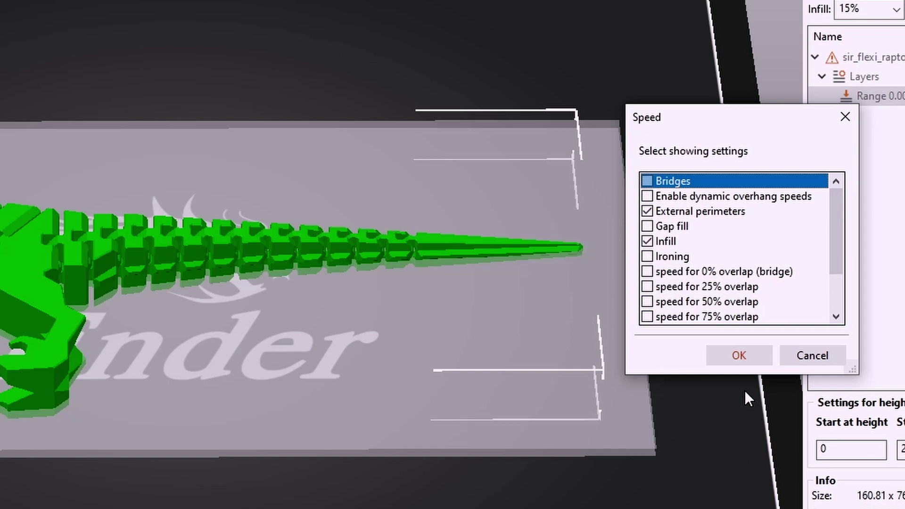
Step: Confirm the speed picks and set External perimeters (50) and Infill (100) to 20 mm/s
left_click(741, 355)
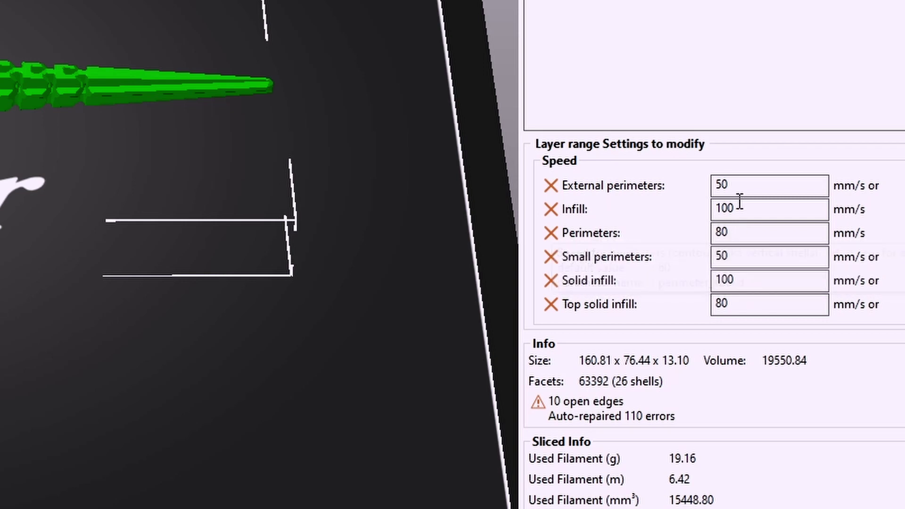
left_click_drag(731, 185, 695, 183)
type("20")
left_click(741, 219)
left_click_drag(741, 219, 671, 222)
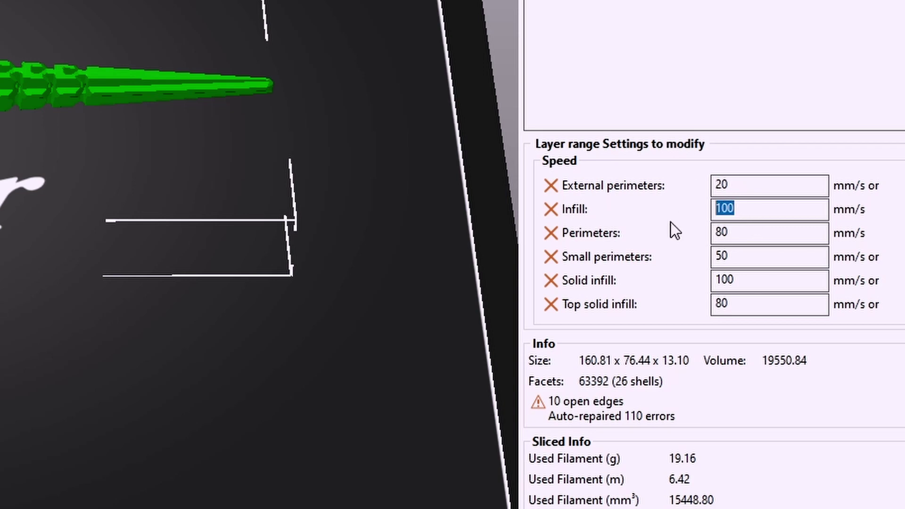
type("20")
Step: Set Perimeters, Small perimeters, Solid infill and Top solid infill speeds to 20 mm/s
left_click_drag(743, 371, 651, 397)
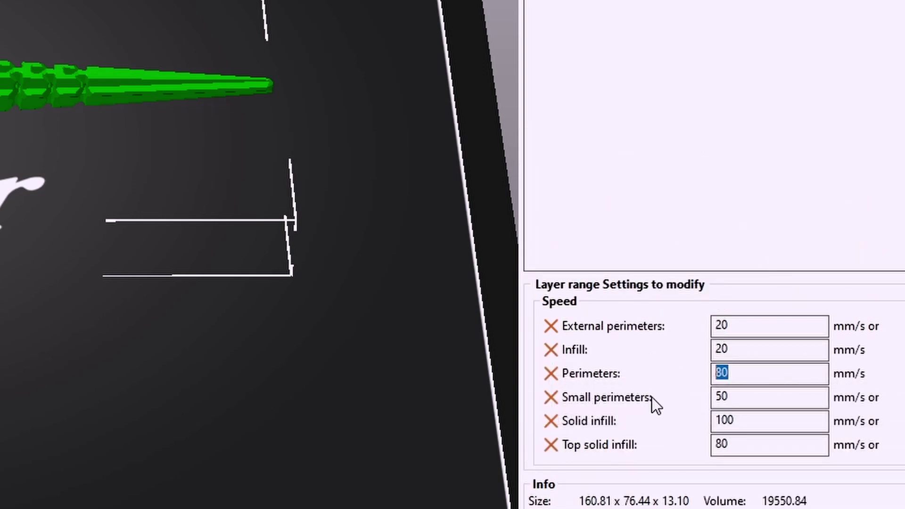
type("20")
left_click_drag(724, 405, 640, 380)
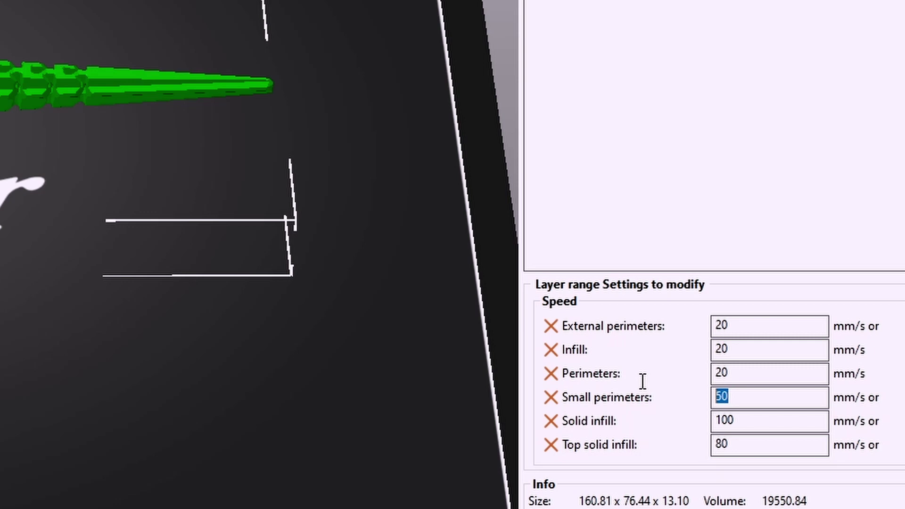
type("20")
left_click_drag(745, 424, 652, 408)
type("20")
left_click_drag(747, 443, 615, 453)
type("20")
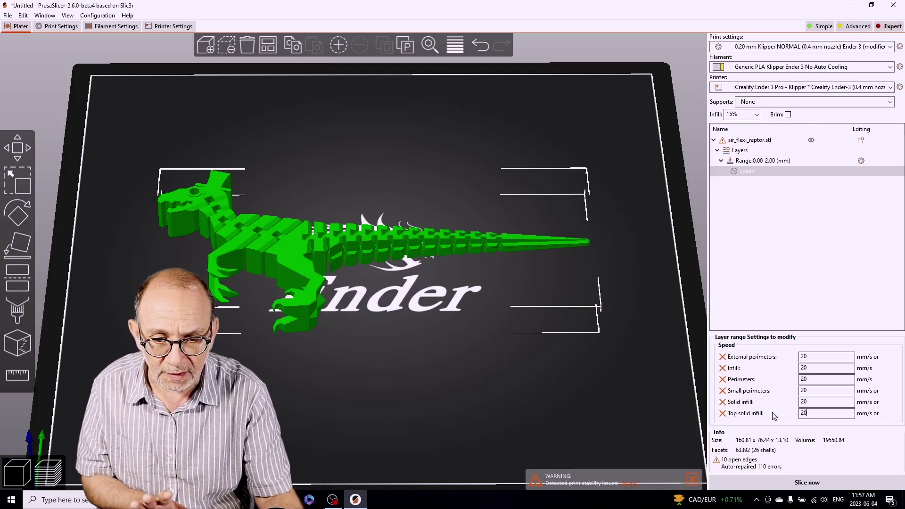
Step: Select the 0.00–2.00 mm layer range and check its 2 mm stop height at 0.2 mm layers
left_click(762, 161)
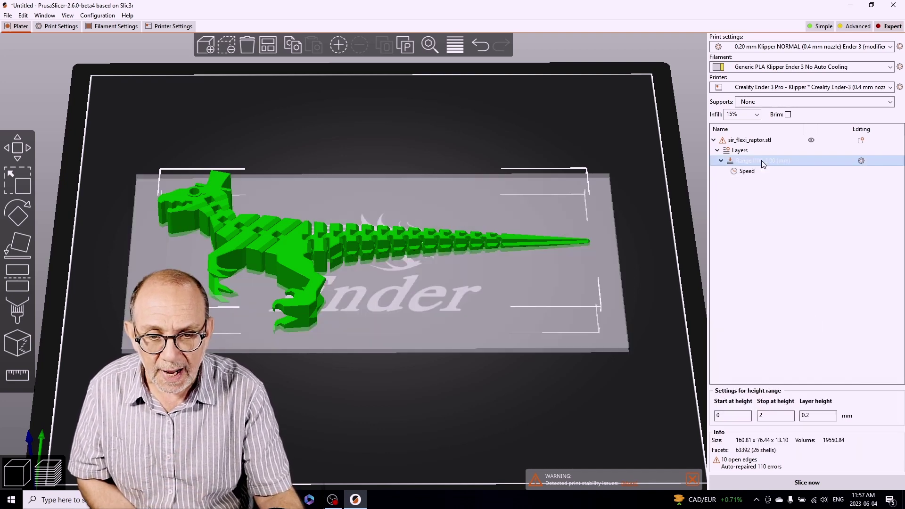
double_click(765, 416)
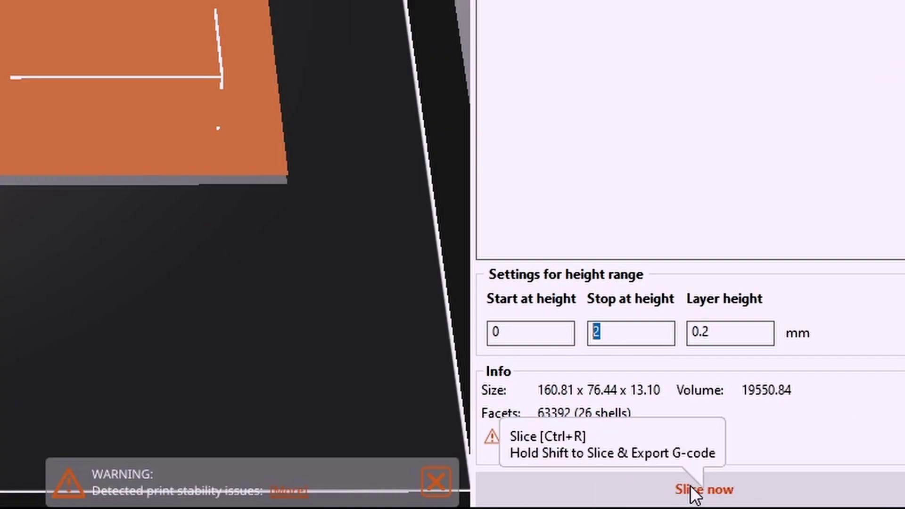
Step: Slice the raptor (19.15 g, 2h3m) and show all layers in the preview
left_click(801, 482)
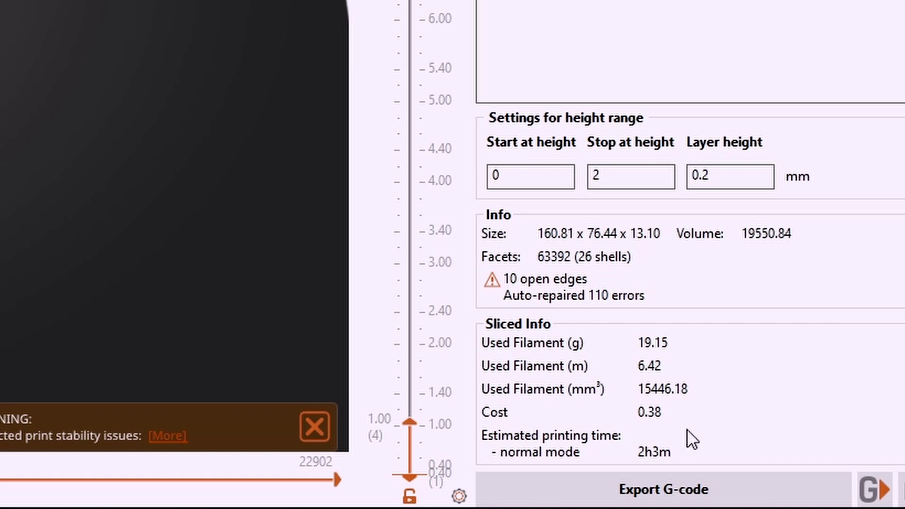
left_click_drag(408, 426, 409, 0)
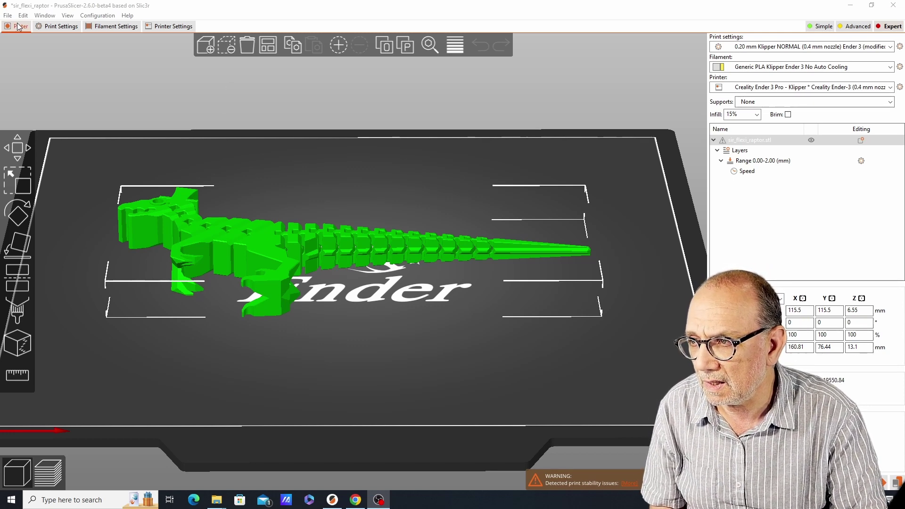
left_click(58, 26)
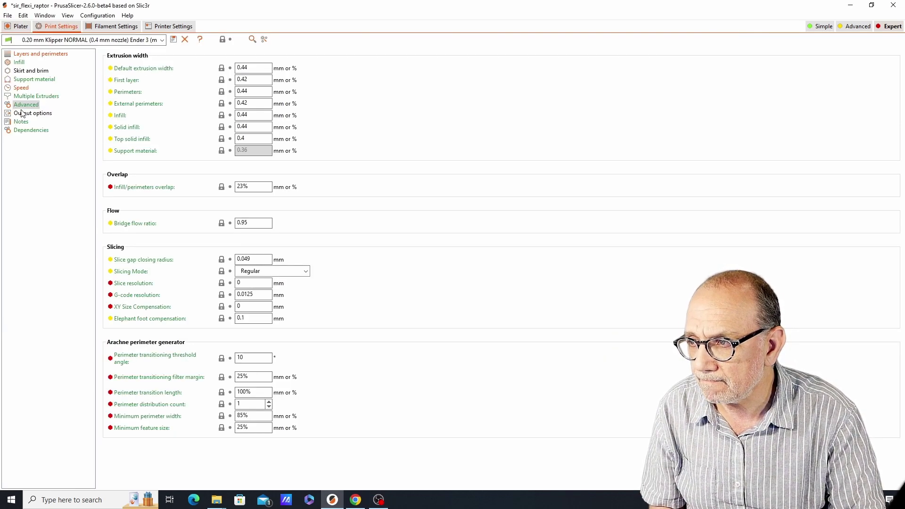
left_click(29, 95)
left_click(26, 104)
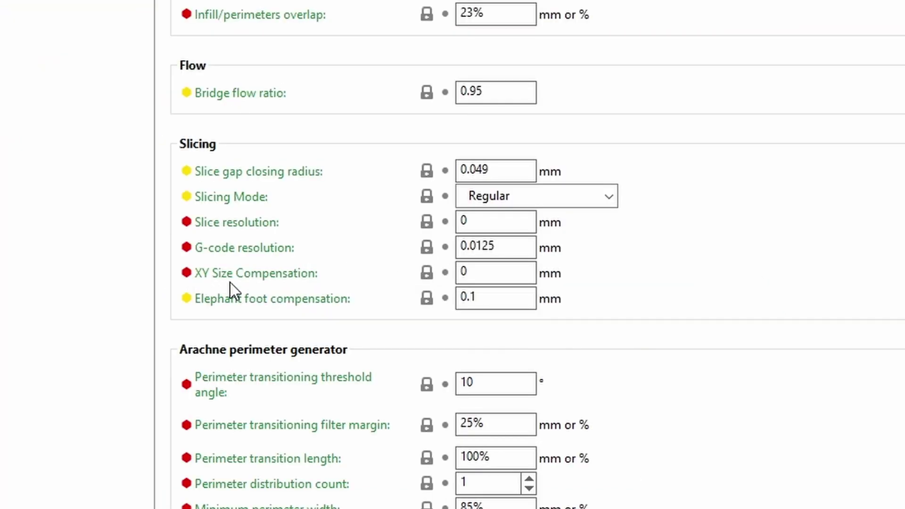
mouse_move(302, 293)
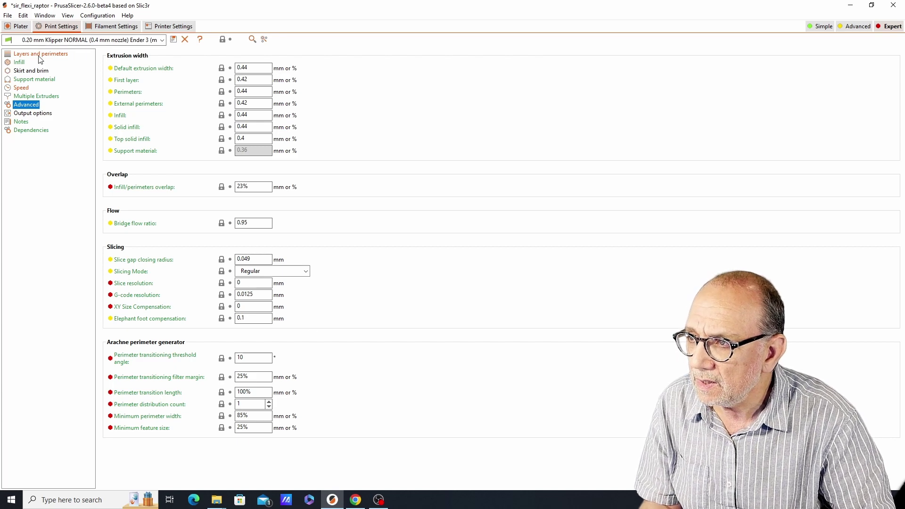
Step: Switch to the sliced preview and zoom in on the raptor's tail links
left_click(21, 26)
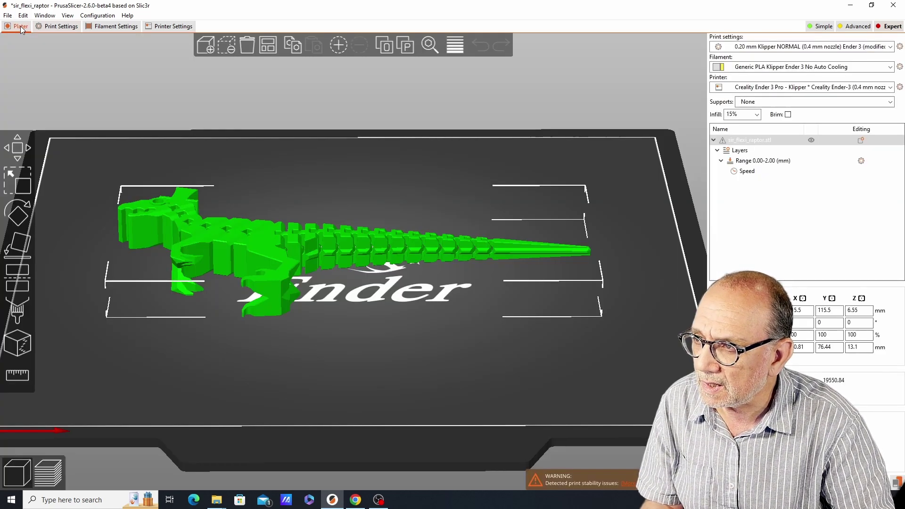
left_click_drag(420, 234, 448, 216)
key("Tab")
scroll(357, 251, "up", 5)
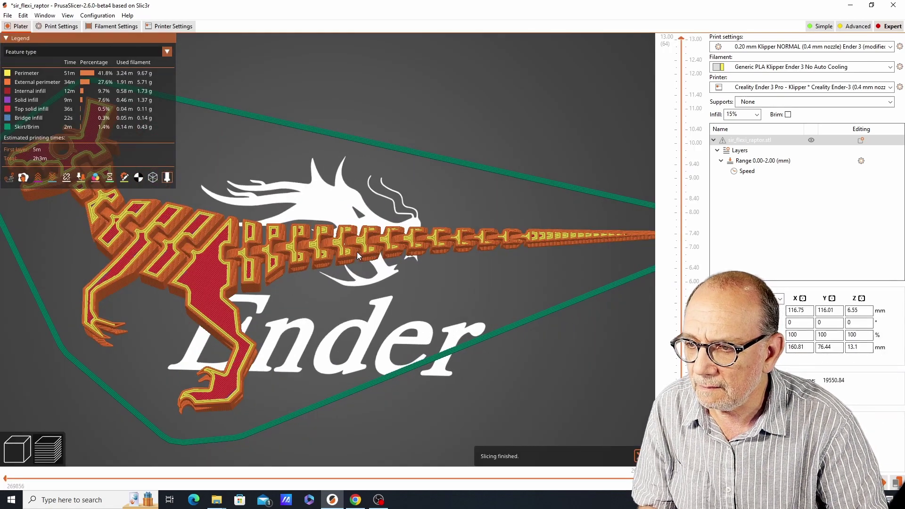
left_click_drag(357, 229, 352, 203)
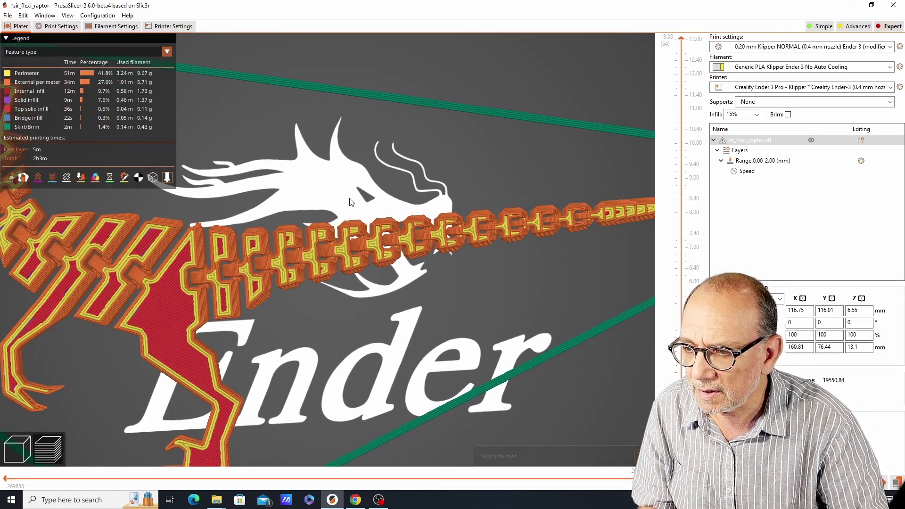
scroll(345, 216, "up", 5)
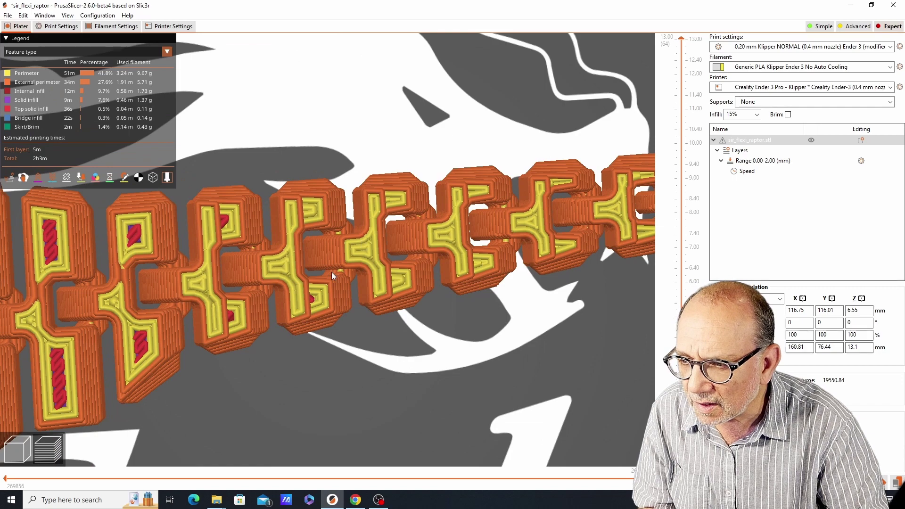
scroll(346, 352, "down", 2)
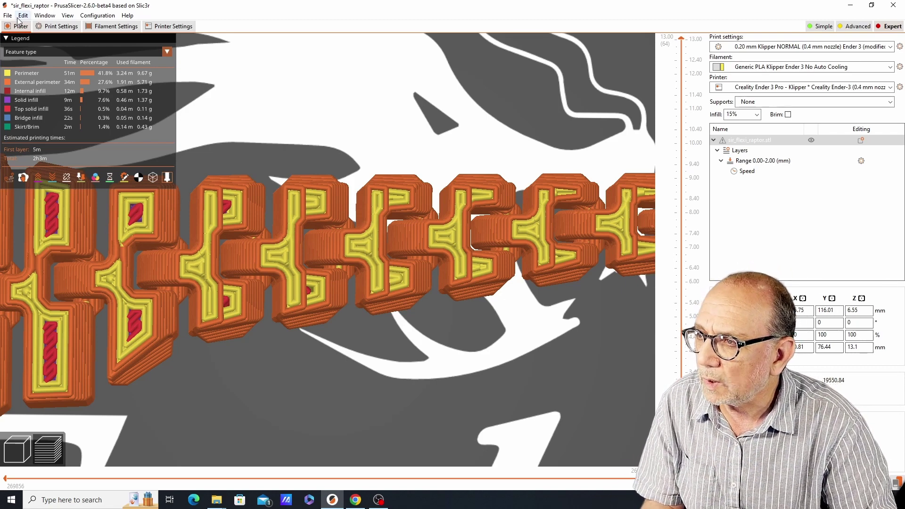
Step: Enter -0.01 mm as the XY Size Compensation in Print Settings
left_click(70, 27)
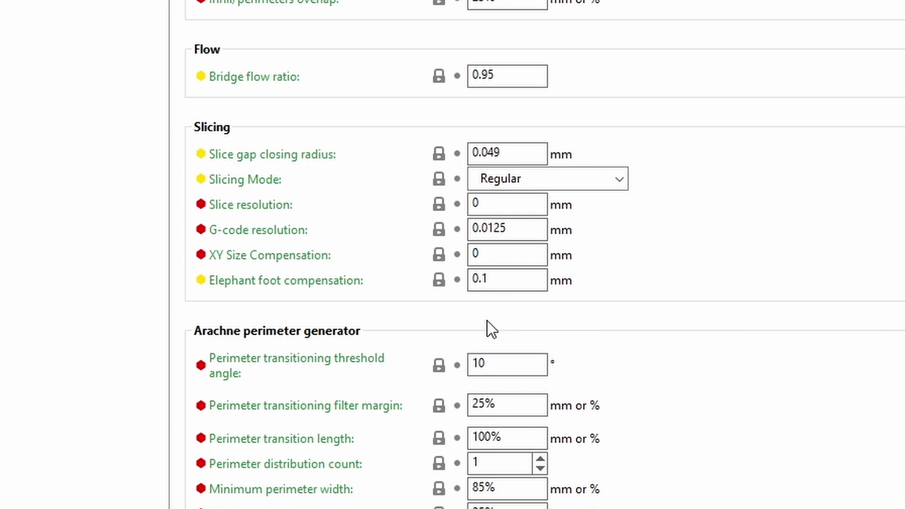
type("-0.")
key("Delete")
type("01")
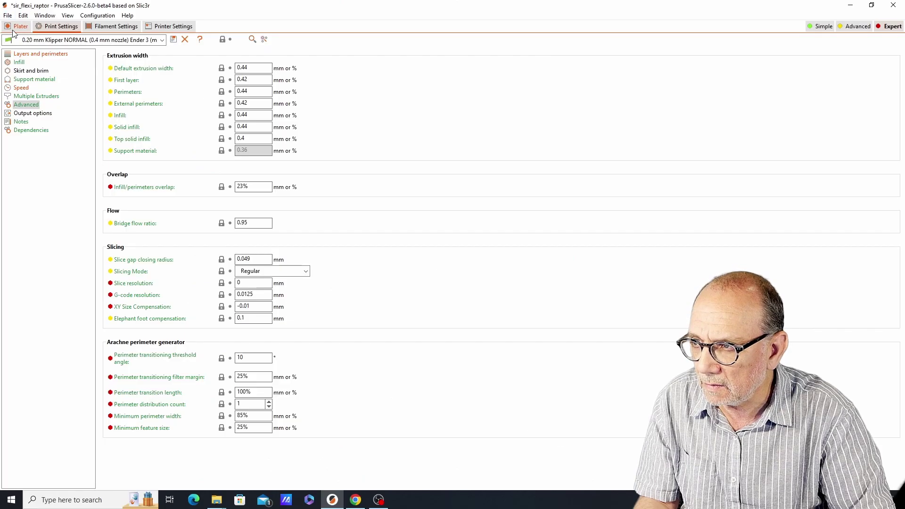
Step: Reslice the raptor and rotate the preview to view the tail joints
left_click(15, 27)
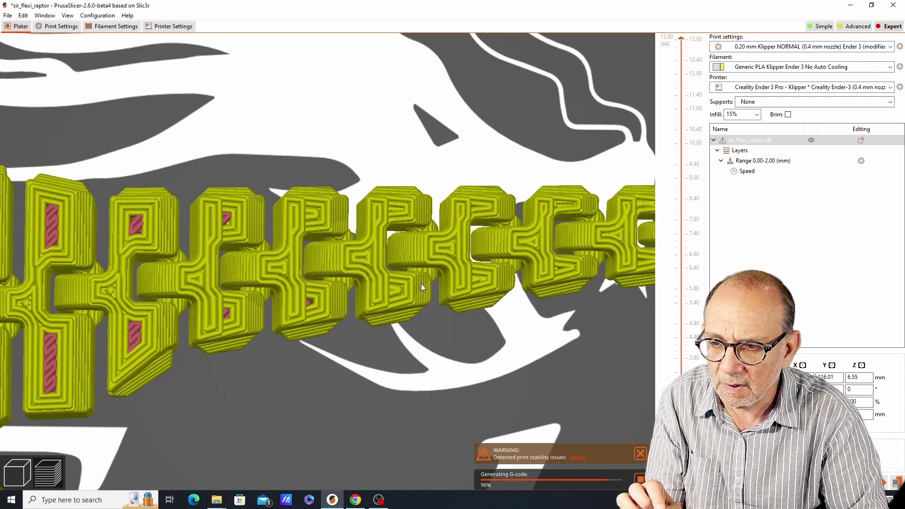
left_click_drag(463, 349, 454, 361)
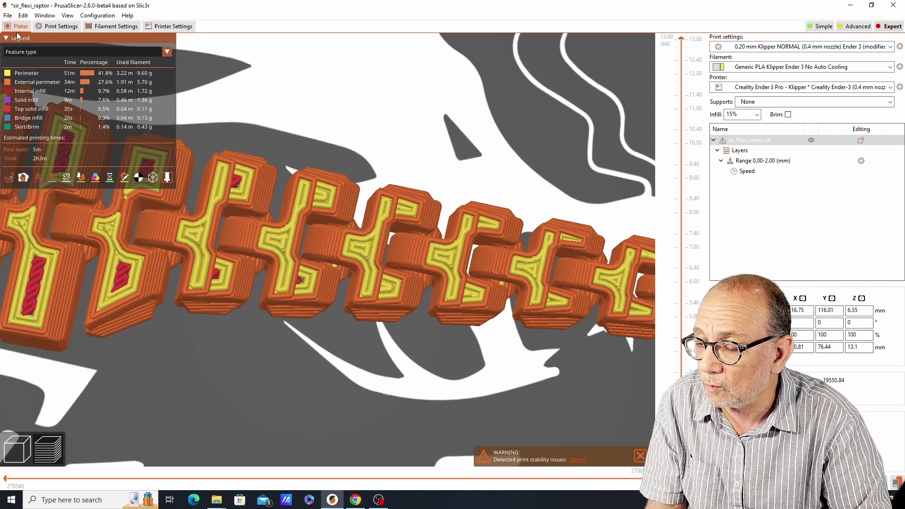
Step: Change XY Size Compensation from -0.01 mm to -0.06 mm
left_click(61, 26)
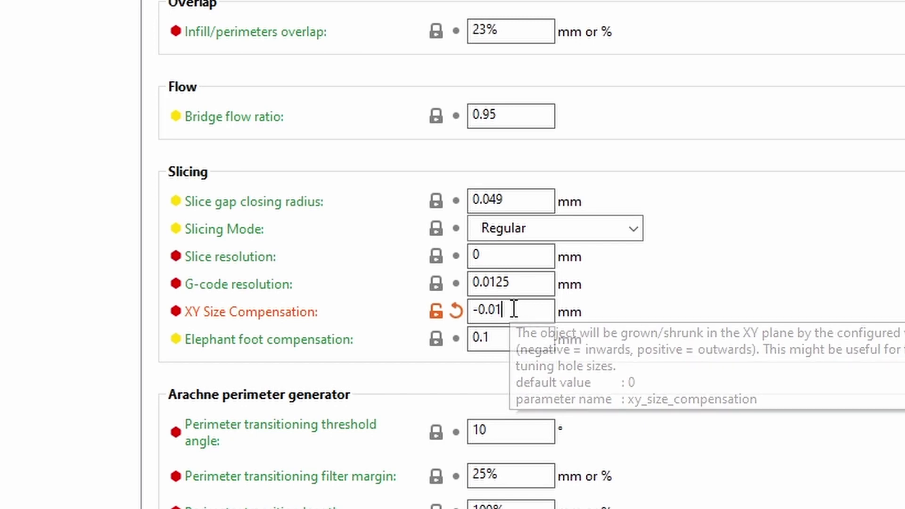
left_click_drag(503, 311, 498, 313)
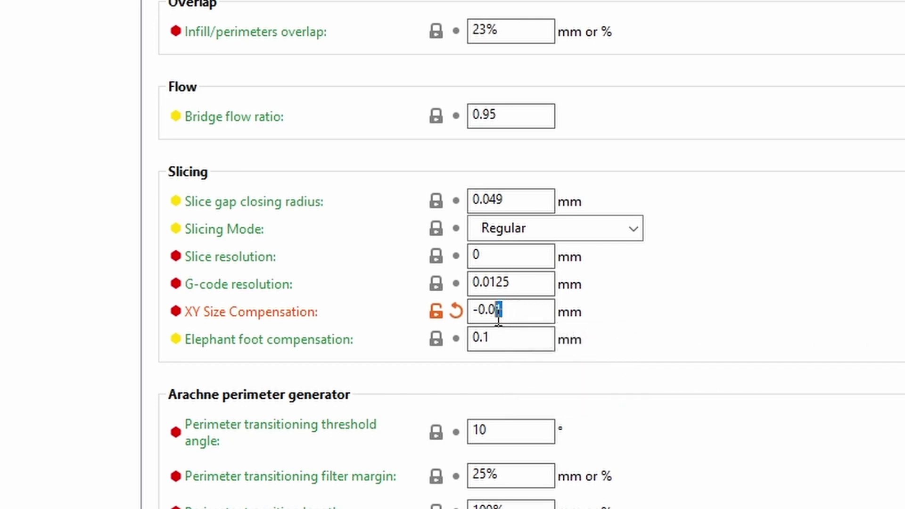
type("6")
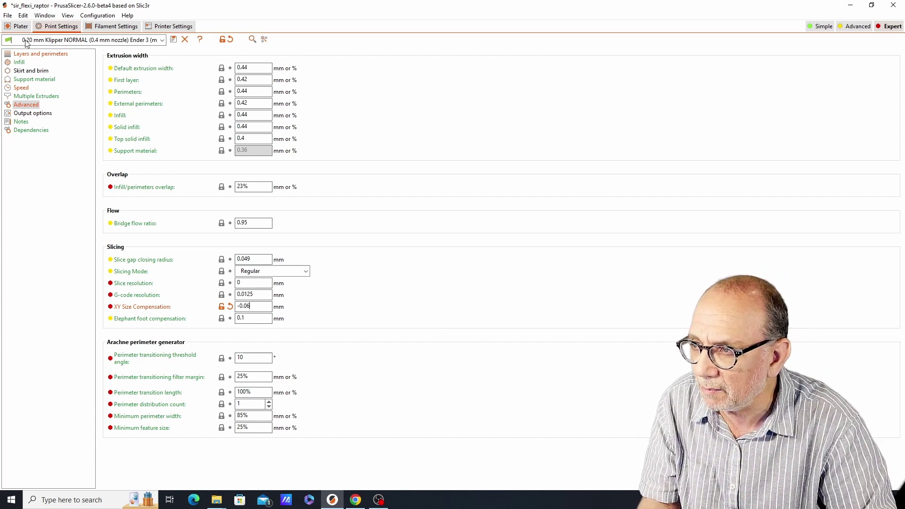
Step: Return to the plater so the raptor reslices with -0.06 mm compensation
left_click(20, 26)
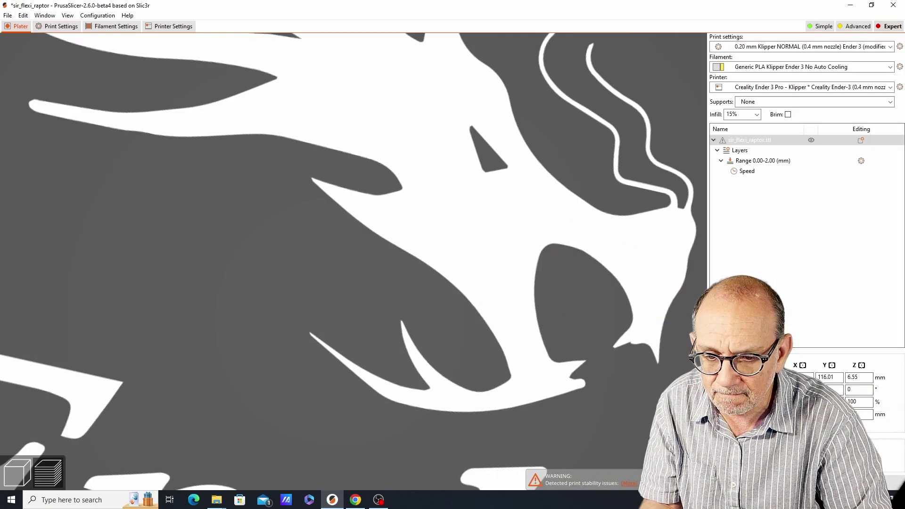